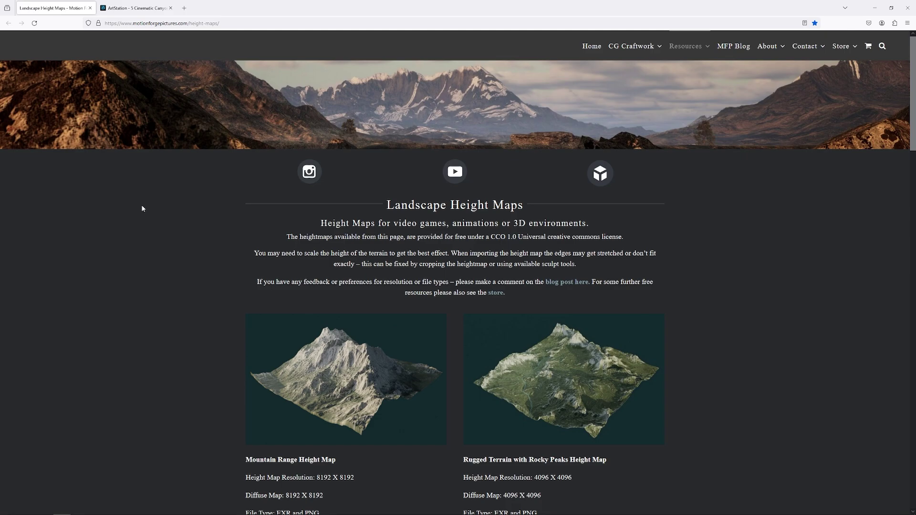
# Step: Scroll the Landscape Height Maps page to the Mountain Range (8192 X 8192) entry and its download button
pyautogui.click(207, 24)
pyautogui.click(213, 353)
pyautogui.scroll(-3, 213, 354)
pyautogui.scroll(-3, 212, 353)
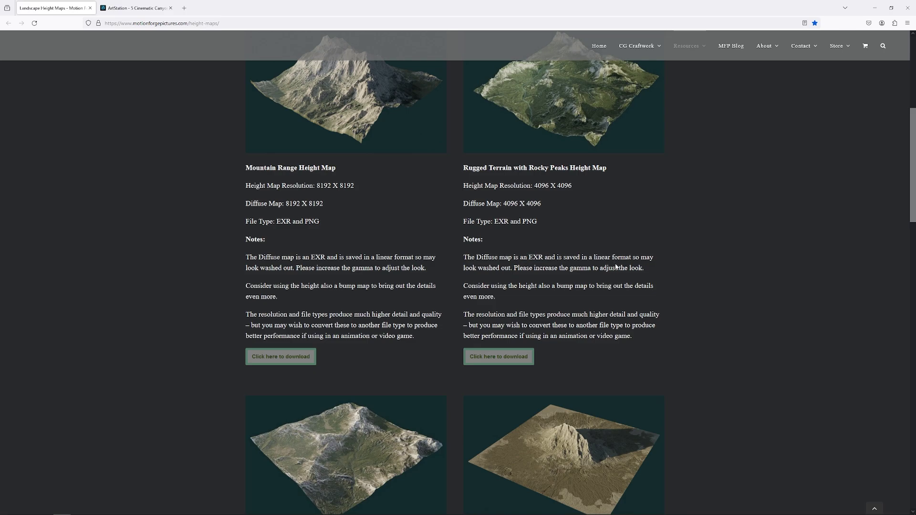
pyautogui.scroll(2, 660, 331)
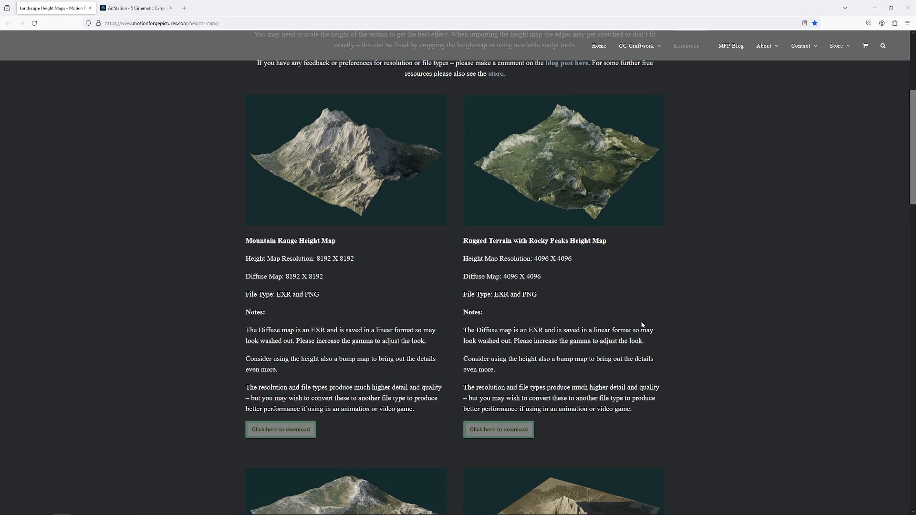
# Step: On the ArtStation 5 Cinematic Canyon Terrains page, scroll down to the 'More by' terrain thumbnails
pyautogui.hotkey('ctrl', 'Tab')
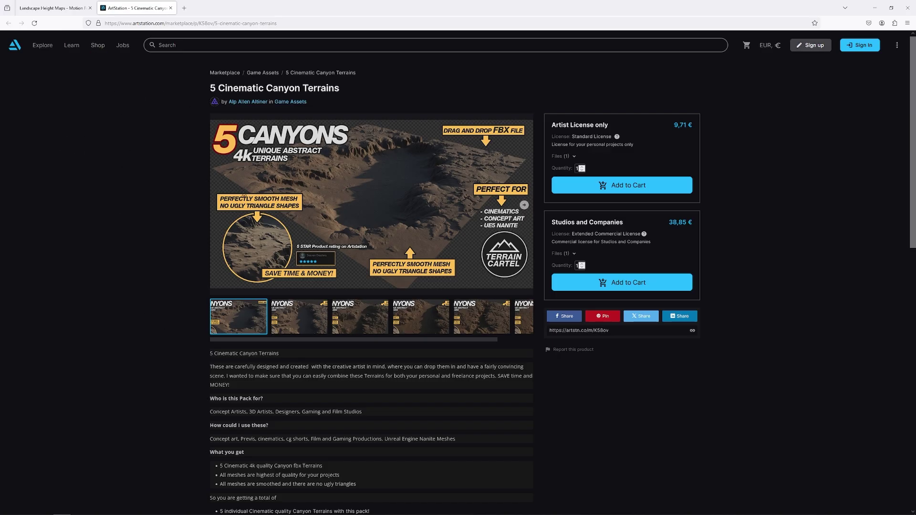
pyautogui.scroll(-3, 120, 375)
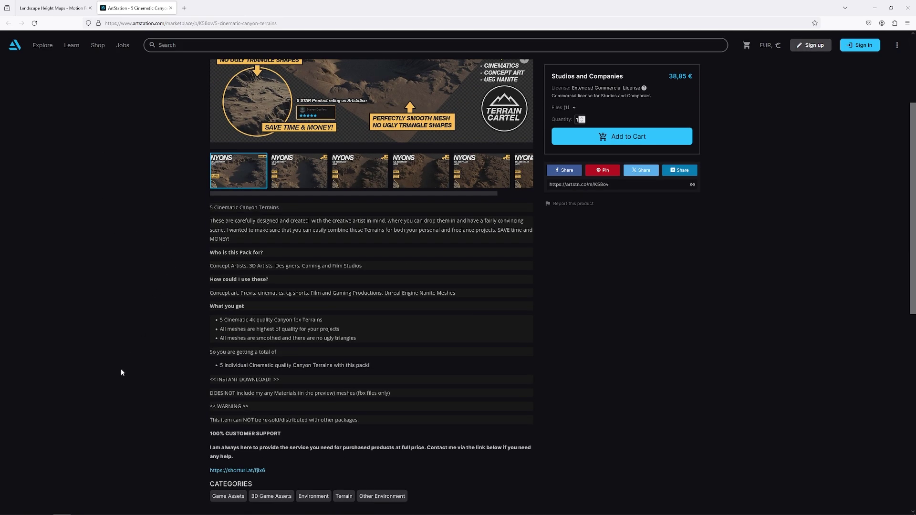
pyautogui.scroll(-5, 121, 372)
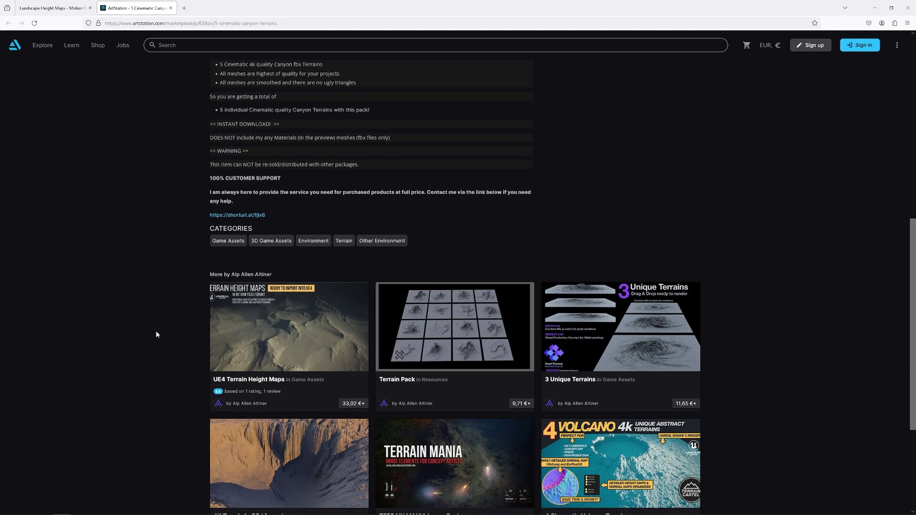
pyautogui.scroll(-2, 157, 335)
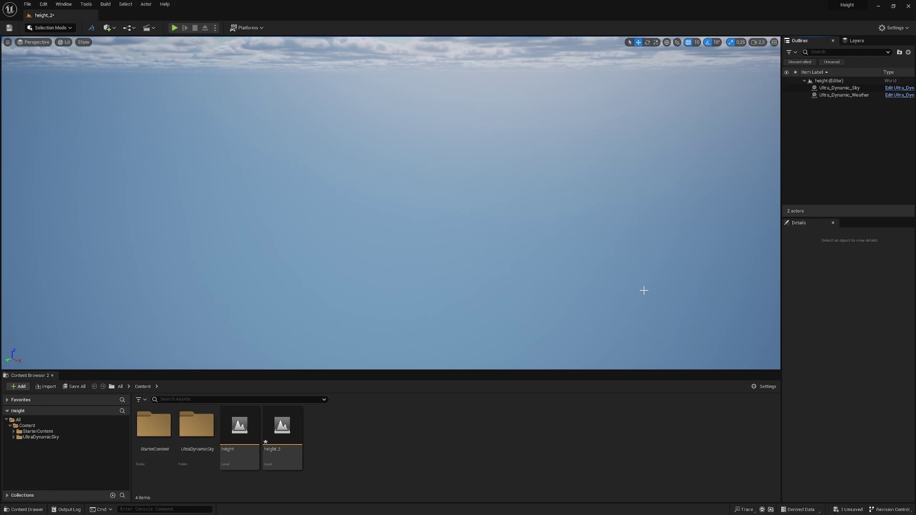
# Step: Switch the Selection Mode dropdown to Landscape, opening New Landscape's Import from File settings at 505 x 505
pyautogui.click(70, 30)
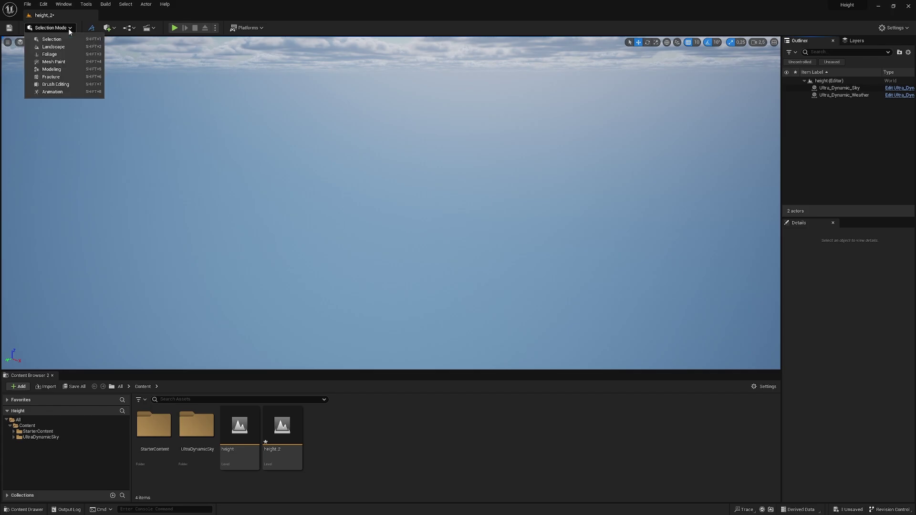
pyautogui.click(48, 47)
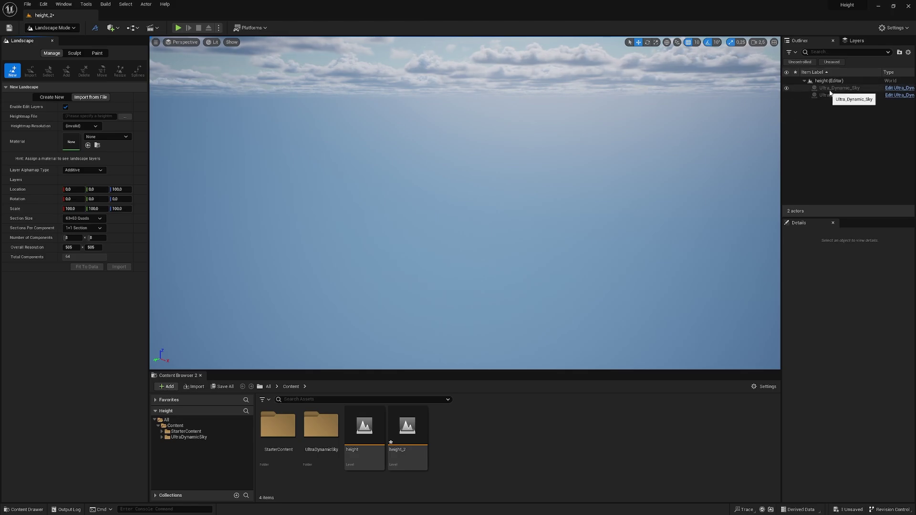
pyautogui.moveTo(512, 200); pyautogui.dragTo(517, 220, button='right')
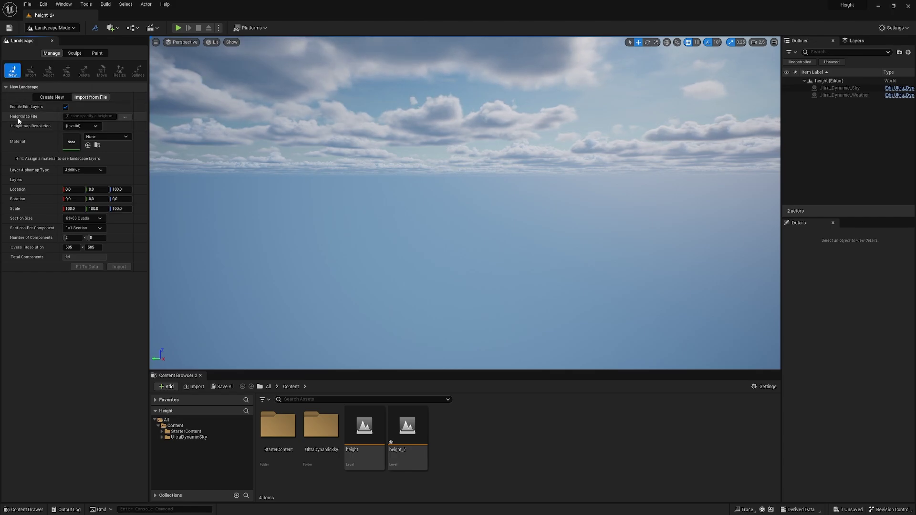
# Step: Load Mountain Range Height Map PNG.png from the Height folder as the heightmap file
pyautogui.click(127, 117)
pyautogui.moveTo(270, 17); pyautogui.dragTo(450, 54)
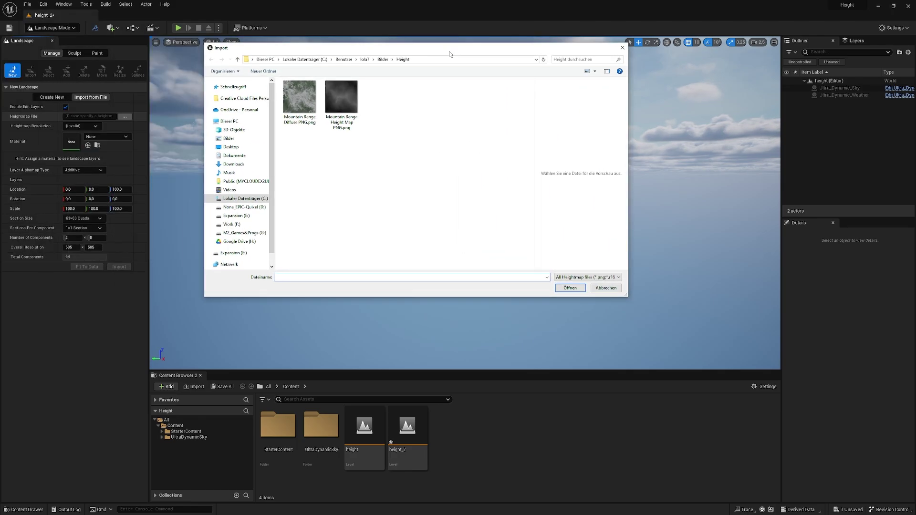
pyautogui.click(341, 103)
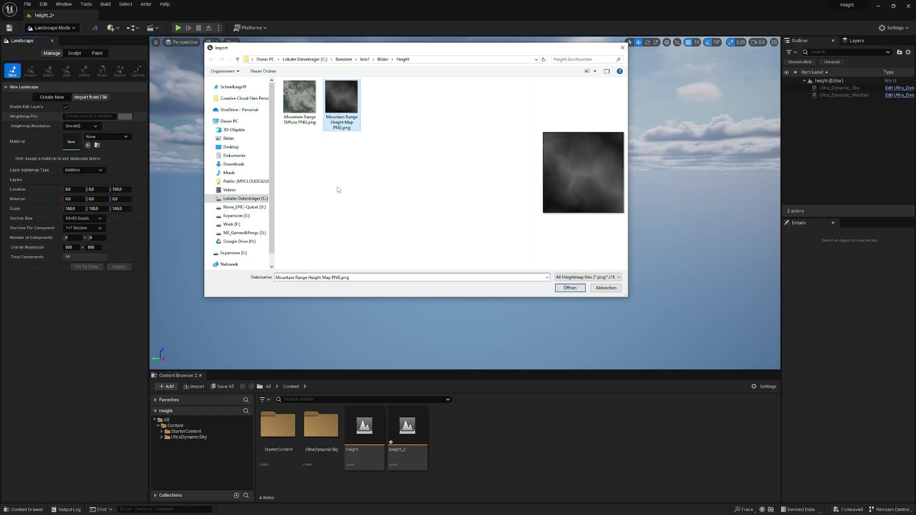
pyautogui.click(301, 120)
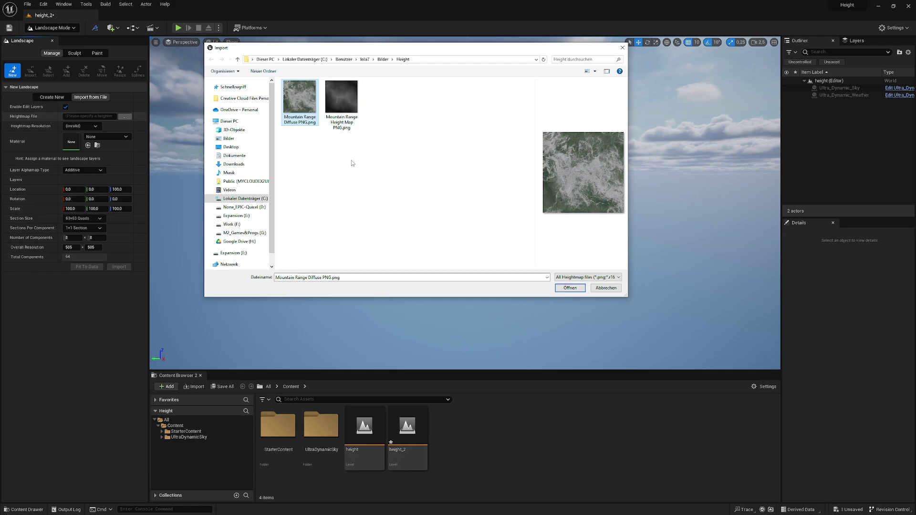
pyautogui.click(347, 130)
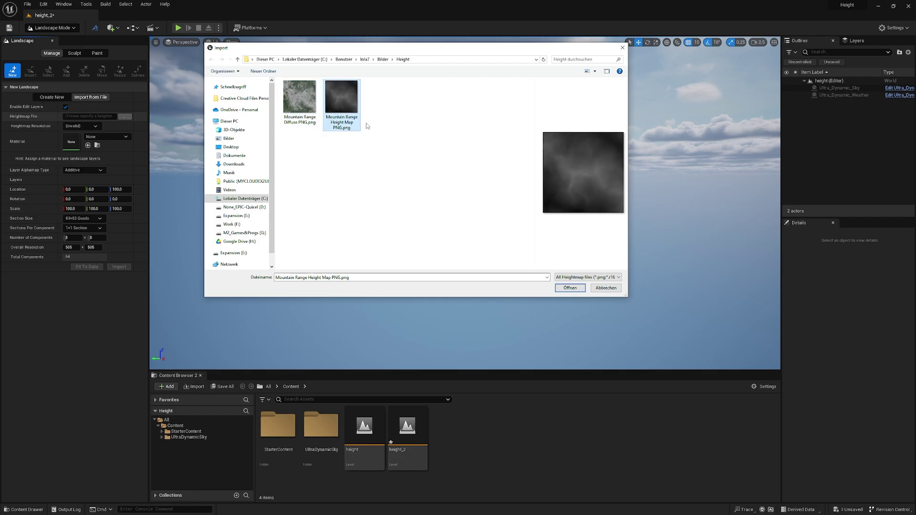
pyautogui.click(560, 288)
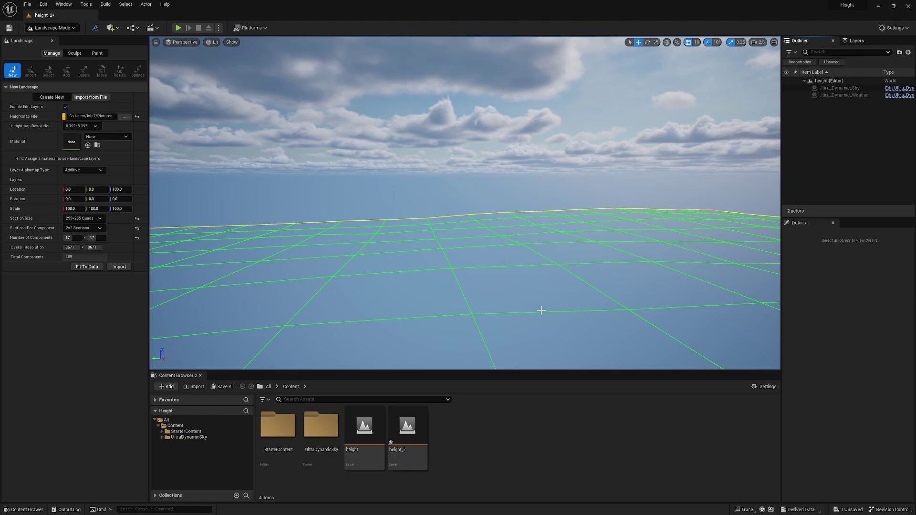
# Step: Set the new landscape's Scale Z to 700 after framing the green landscape grid
pyautogui.moveTo(542, 311); pyautogui.dragTo(487, 335, button='right')
pyautogui.press('s')
pyautogui.scroll(2, 541, 360)
pyautogui.press('d')
pyautogui.moveTo(448, 288); pyautogui.dragTo(442, 271, button='right')
pyautogui.click(121, 209)
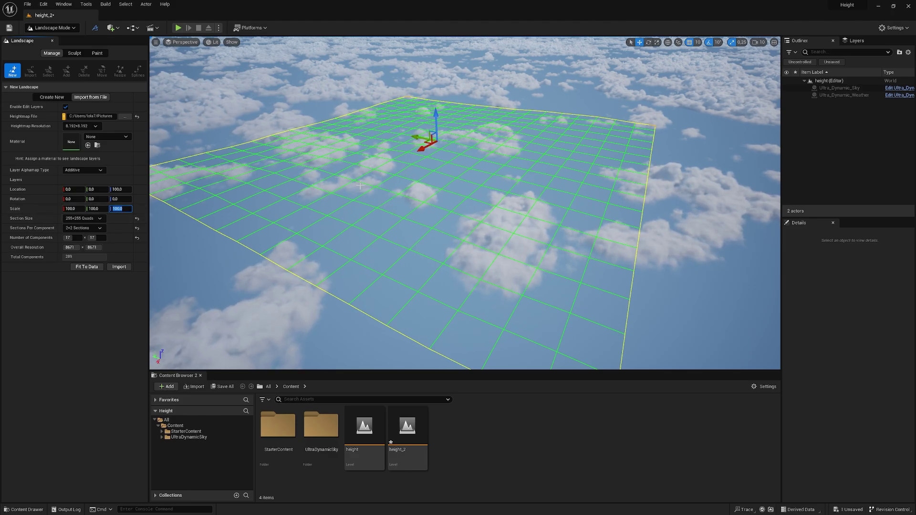
pyautogui.write('700')
pyautogui.press('Return')
# Step: Orbit and strafe the view around the raised landscape preview to inspect the mountain relief
pyautogui.press('a')
pyautogui.moveTo(536, 125); pyautogui.dragTo(601, 139, button='right')
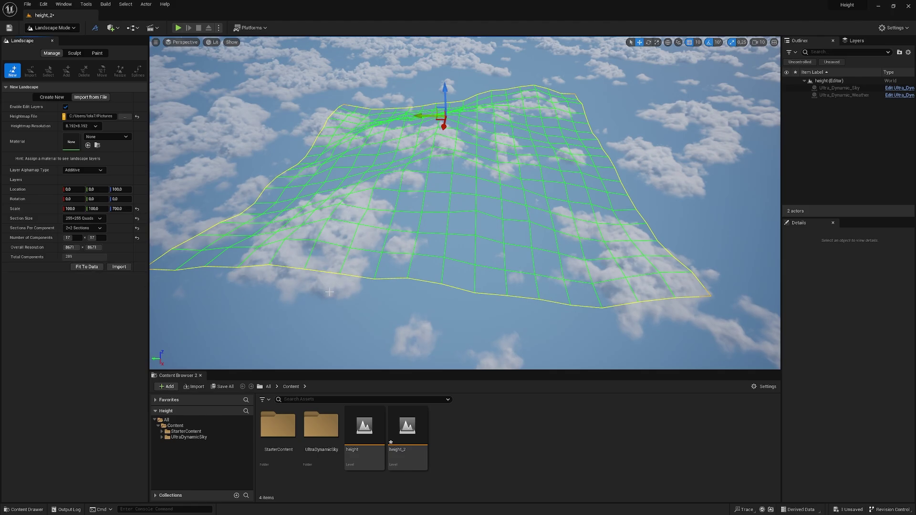
pyautogui.press('a')
pyautogui.moveTo(354, 117); pyautogui.dragTo(354, 105, button='right')
pyautogui.press('d')
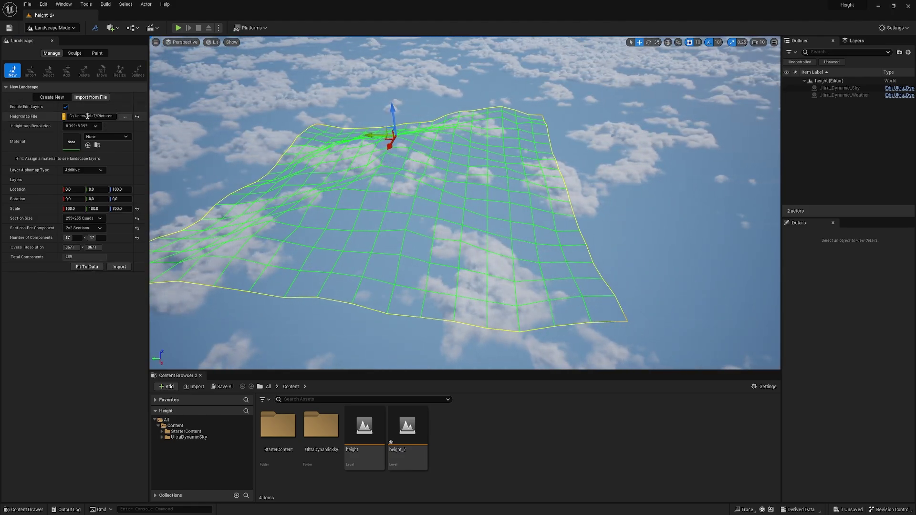
pyautogui.moveTo(343, 307); pyautogui.dragTo(310, 319, button='right')
pyautogui.press('d')
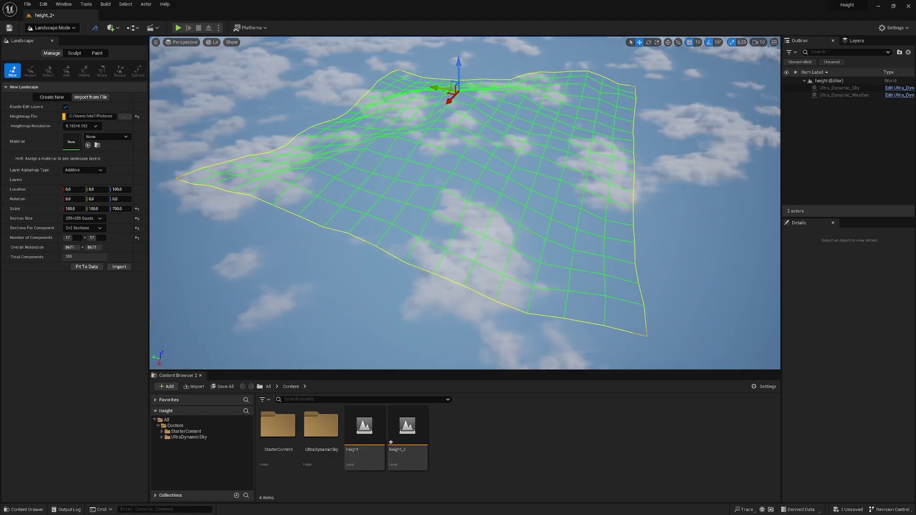
# Step: Import the mountain heightmap to generate the Landscape actor in the level
pyautogui.click(119, 267)
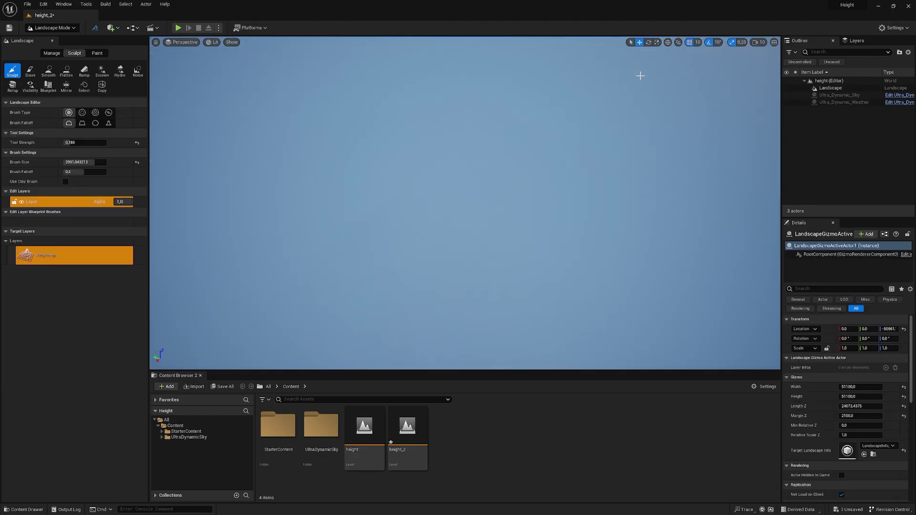